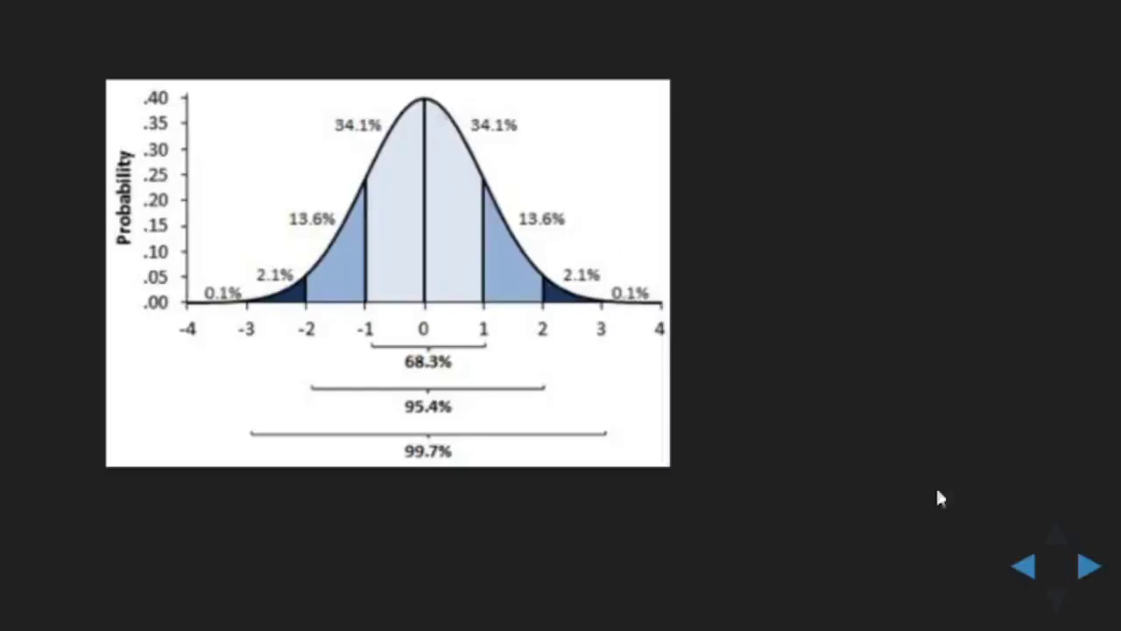
# - Advance from the bell-curve chart to the slide with the eggs-in-a-bowl photo
pyautogui.click(1088, 569)
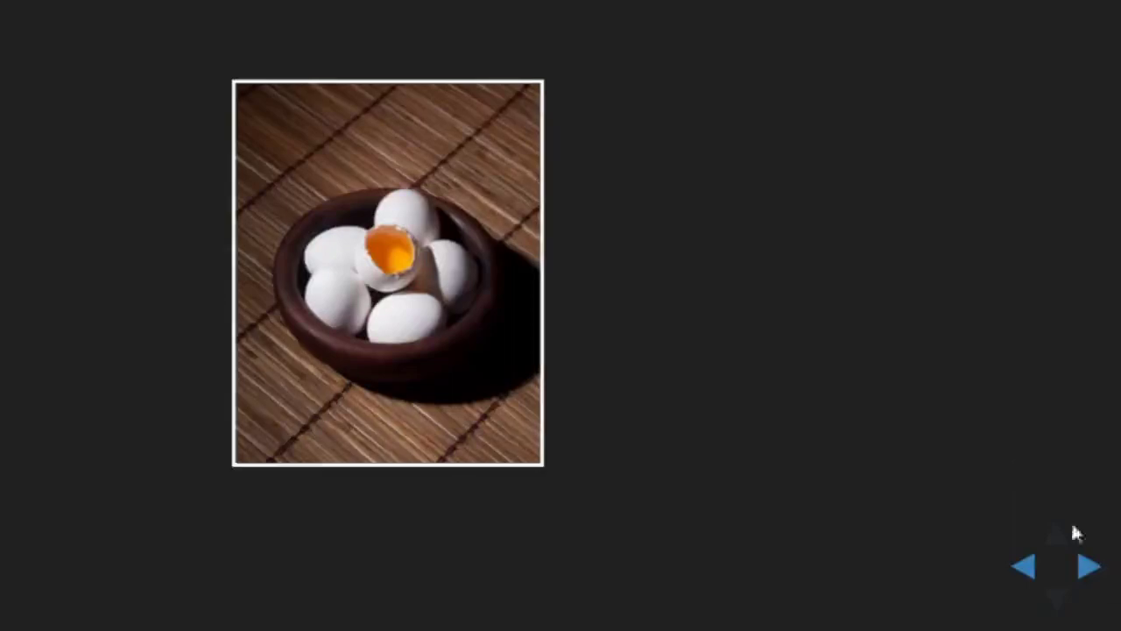
# - Advance from the eggs photo to the pineapples-against-a-wooden-wall slide
pyautogui.click(1088, 569)
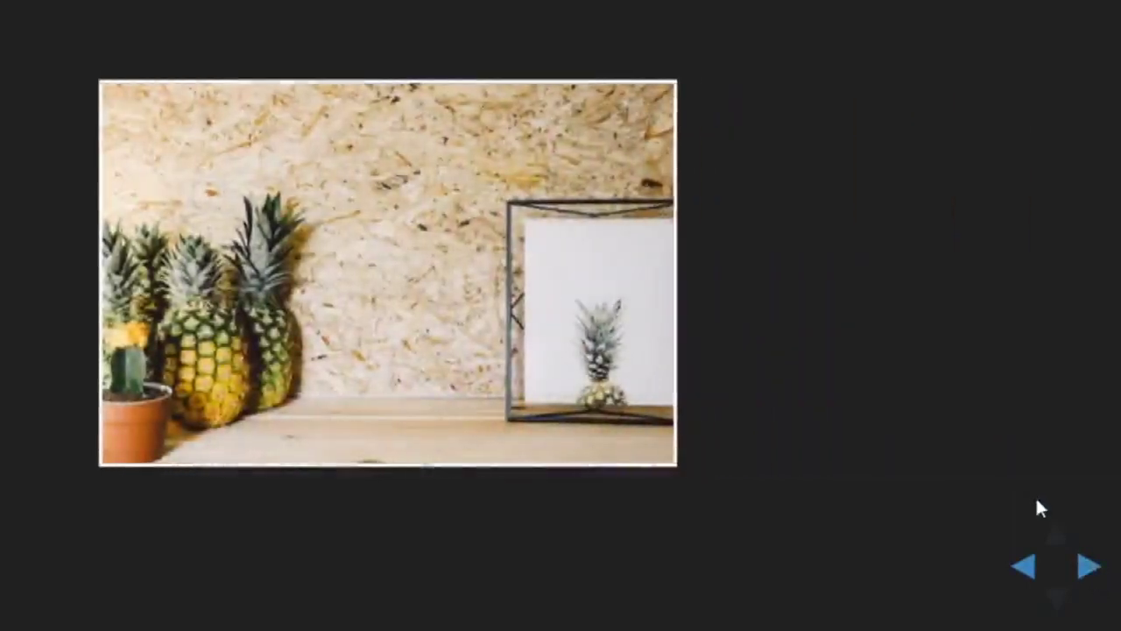